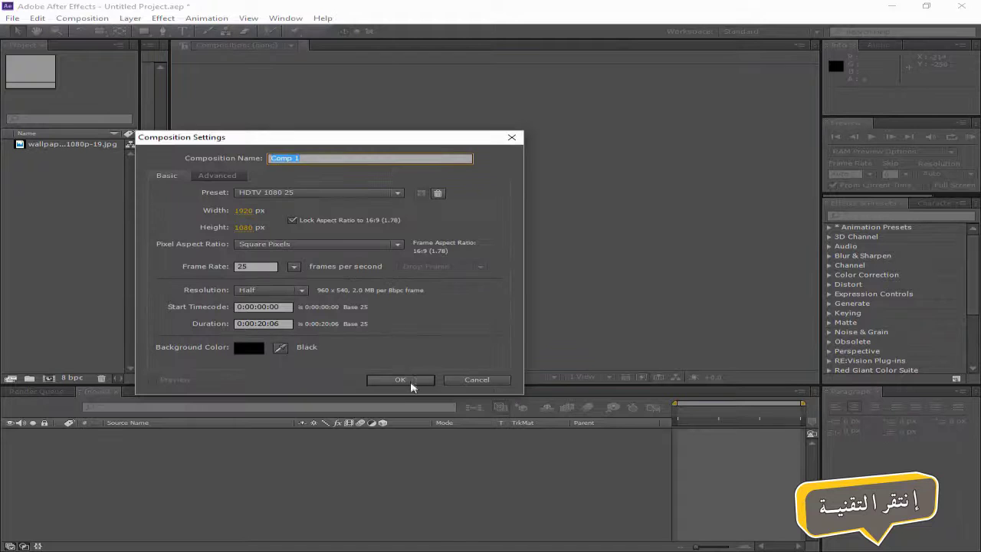
- Add the wallpaper image to Comp 1's timeline and search the effects for "magn" to locate the Magnify distortion effect
{"action": "left_click_drag", "start_coordinate": [95, 150], "coordinate": [44, 452]}
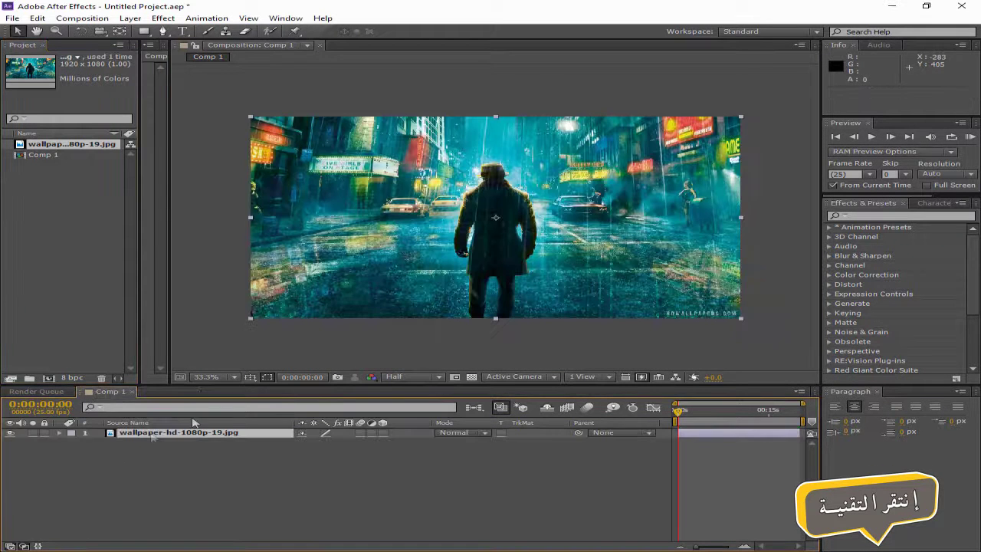
{"action": "left_click", "coordinate": [868, 217]}
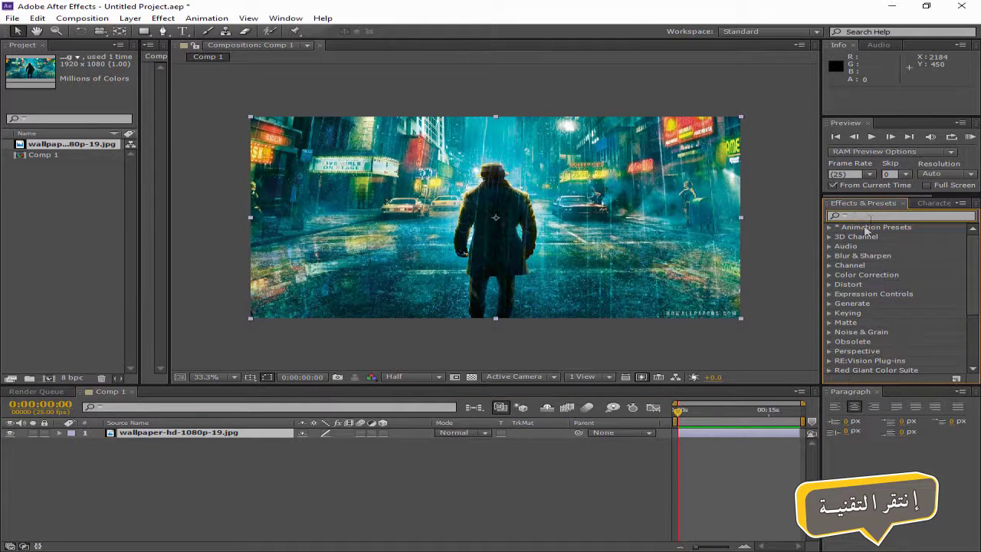
{"action": "type", "text": "magn"}
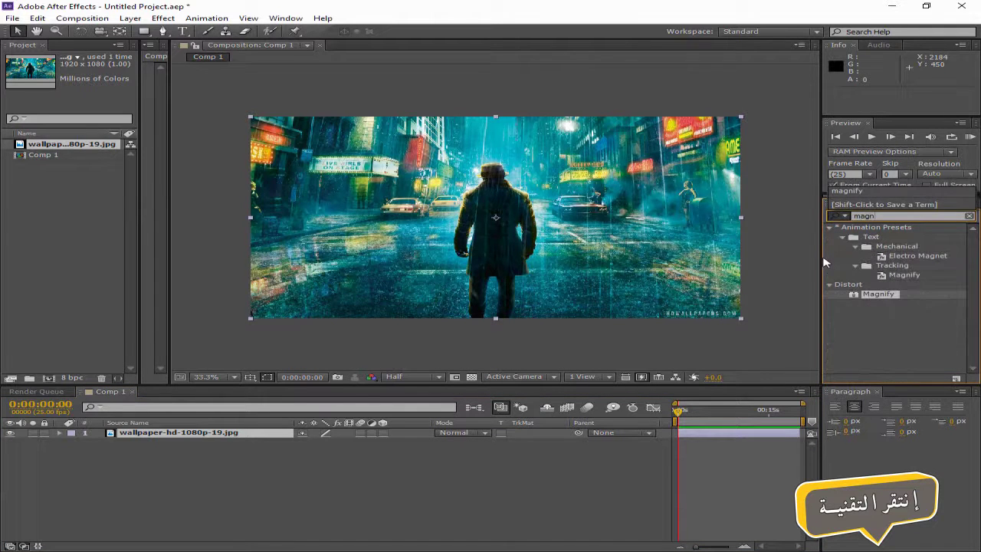
{"action": "left_click", "coordinate": [887, 298]}
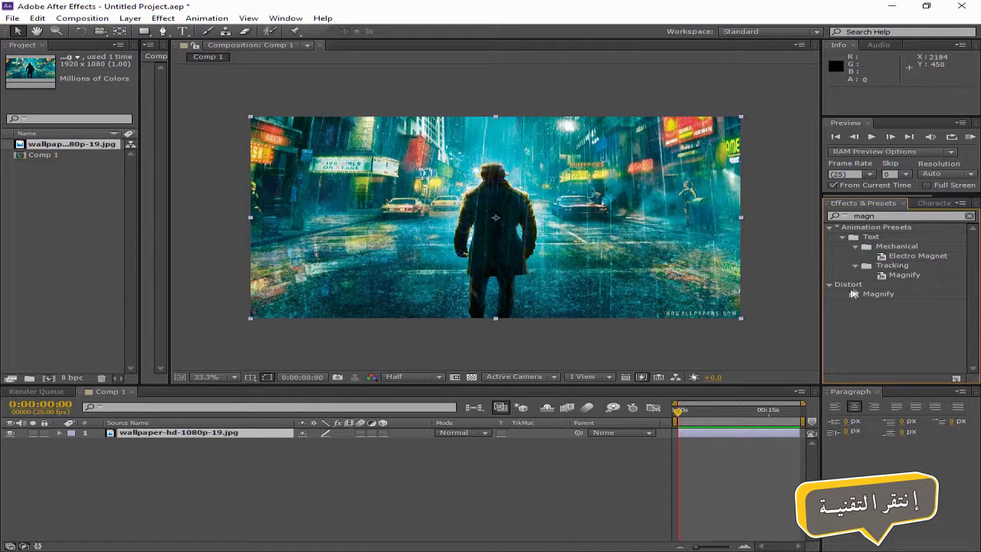
- Create an adjustment layer above the wallpaper layer and apply the Magnify distortion effect to it
{"action": "left_click_drag", "start_coordinate": [879, 297], "coordinate": [256, 449]}
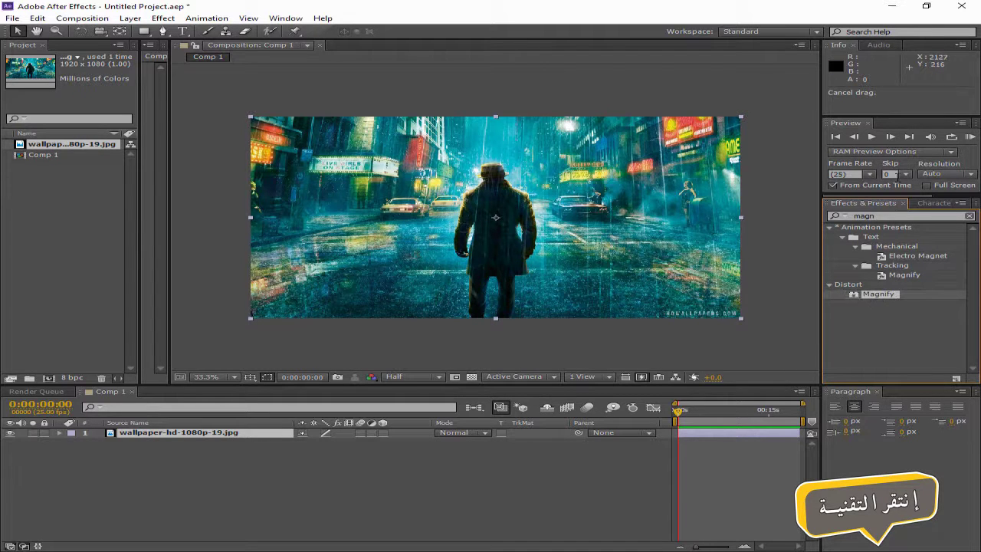
{"action": "right_click", "coordinate": [240, 473]}
{"action": "mouse_move", "coordinate": [327, 346]}
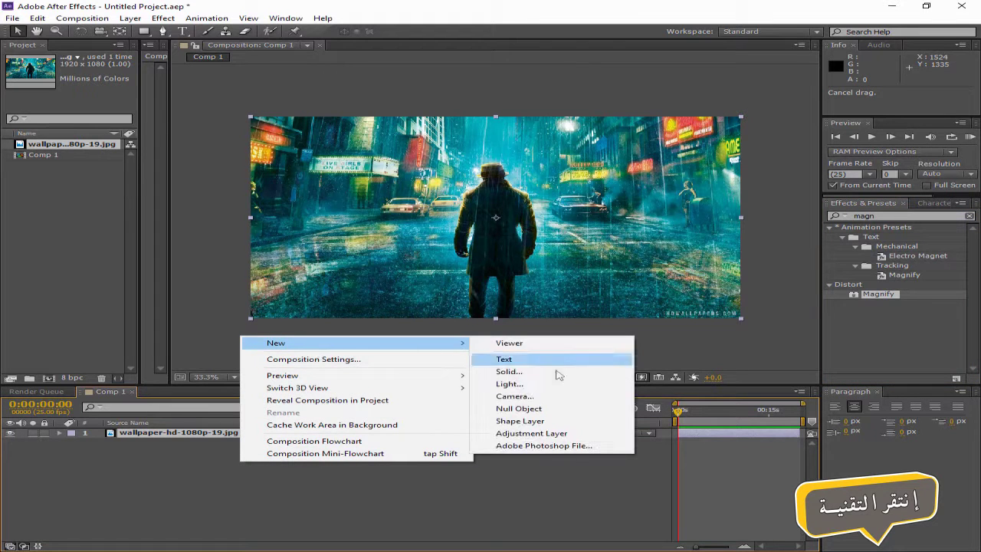
{"action": "left_click", "coordinate": [545, 434]}
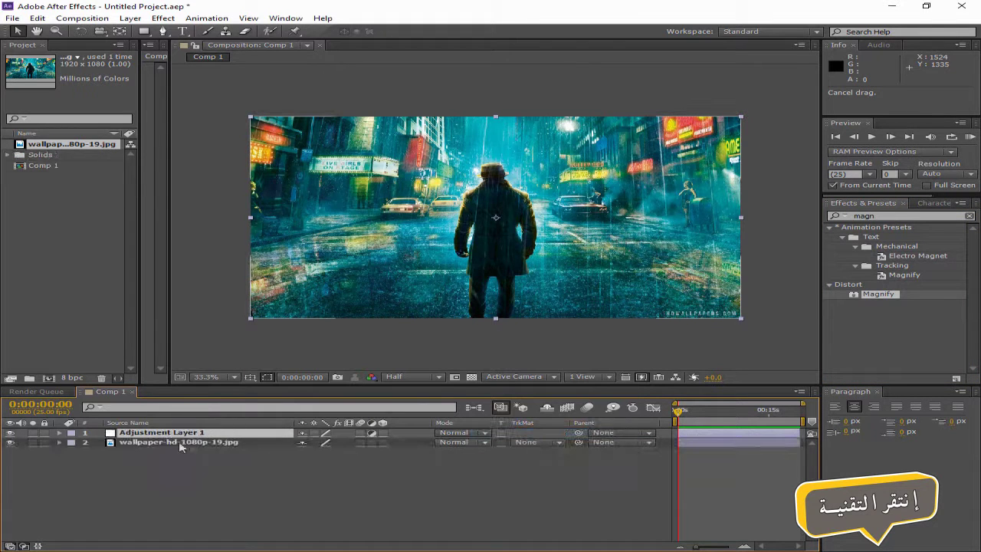
{"action": "left_click_drag", "start_coordinate": [883, 299], "coordinate": [176, 432]}
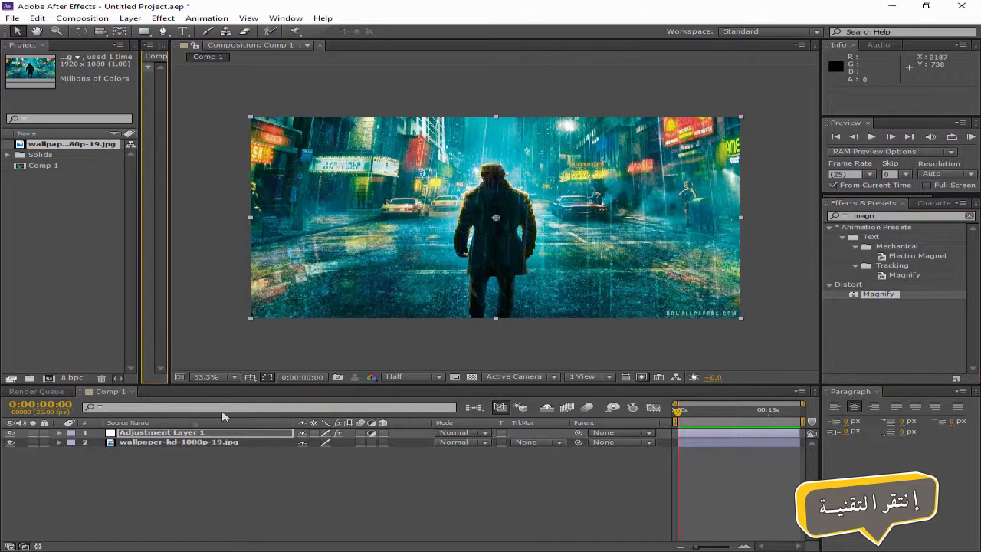
- Set the Magnify effect's shape to Square and its size to 535
{"action": "left_click_drag", "start_coordinate": [169, 190], "coordinate": [370, 194]}
{"action": "left_click", "coordinate": [310, 76]}
{"action": "left_click", "coordinate": [307, 99]}
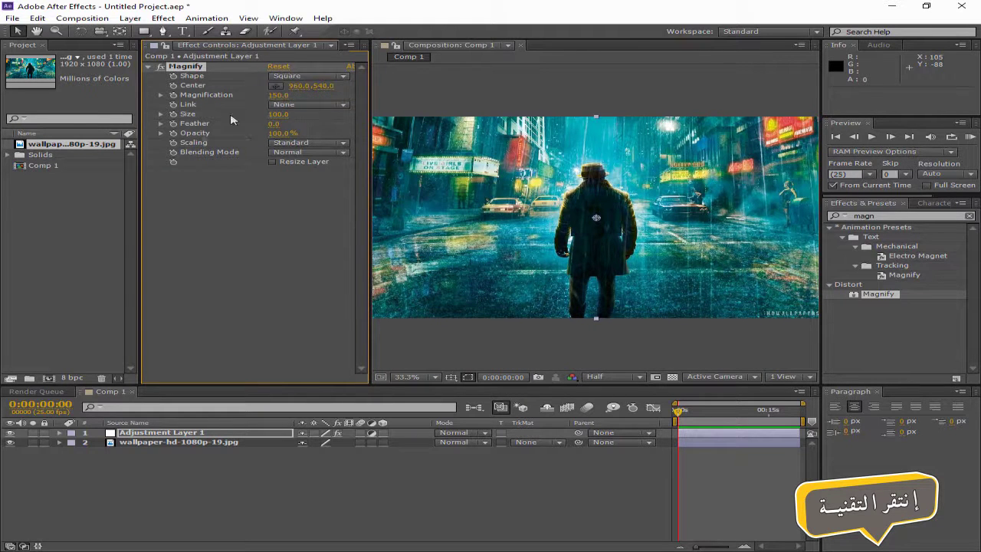
{"action": "left_click_drag", "start_coordinate": [274, 115], "coordinate": [624, 130]}
{"action": "left_click_drag", "start_coordinate": [371, 161], "coordinate": [213, 164]}
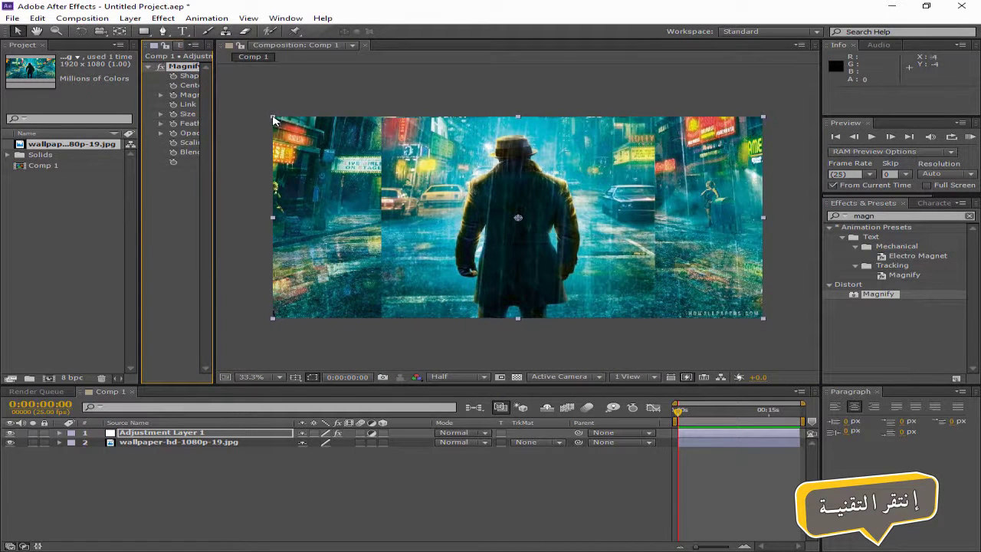
- Scale the adjustment layer to a narrow vertical strip of about 11%, 118% and place it over the man at about 939, 534
{"action": "left_click_drag", "start_coordinate": [273, 120], "coordinate": [491, 100]}
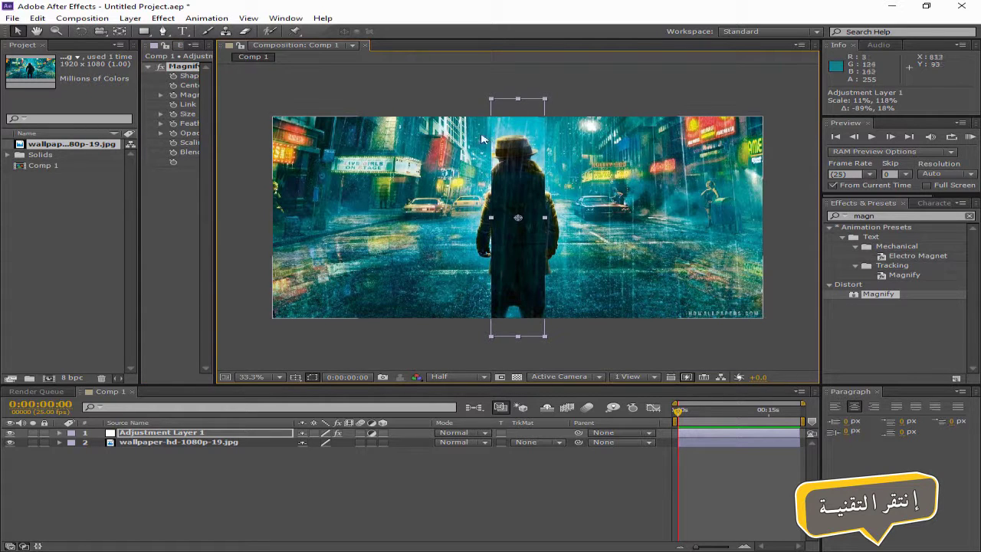
{"action": "left_click_drag", "start_coordinate": [216, 160], "coordinate": [310, 160]}
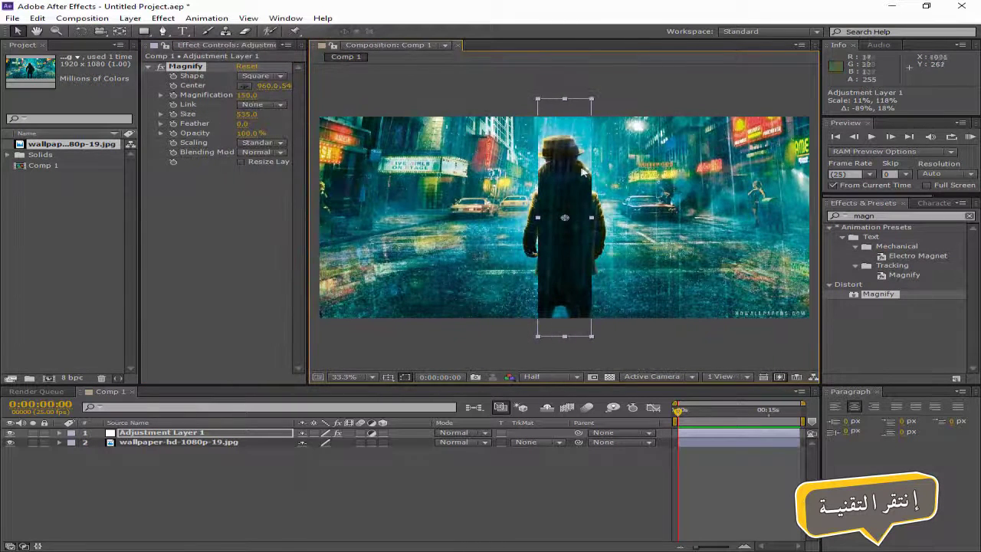
{"action": "mouse_move", "coordinate": [581, 170]}
{"action": "left_mouse_down"}
{"action": "mouse_move", "coordinate": [671, 169]}
{"action": "mouse_move", "coordinate": [481, 165]}
{"action": "mouse_move", "coordinate": [575, 170]}
{"action": "mouse_move", "coordinate": [568, 173]}
{"action": "left_mouse_up"}
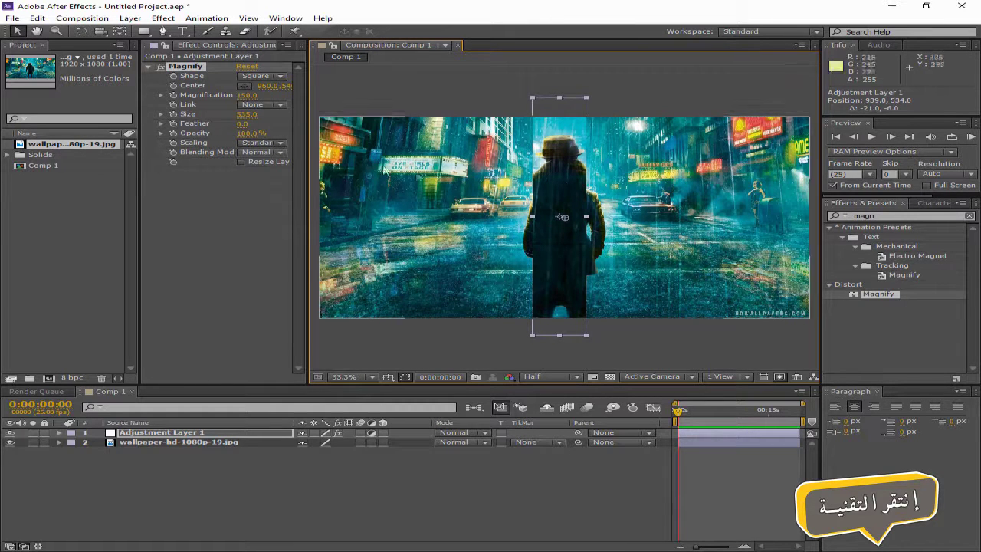
- Set the Magnify effect's magnification on the adjustment layer to 168
{"action": "left_click", "coordinate": [246, 95]}
{"action": "type", "text": "100"}
{"action": "key", "text": "Return"}
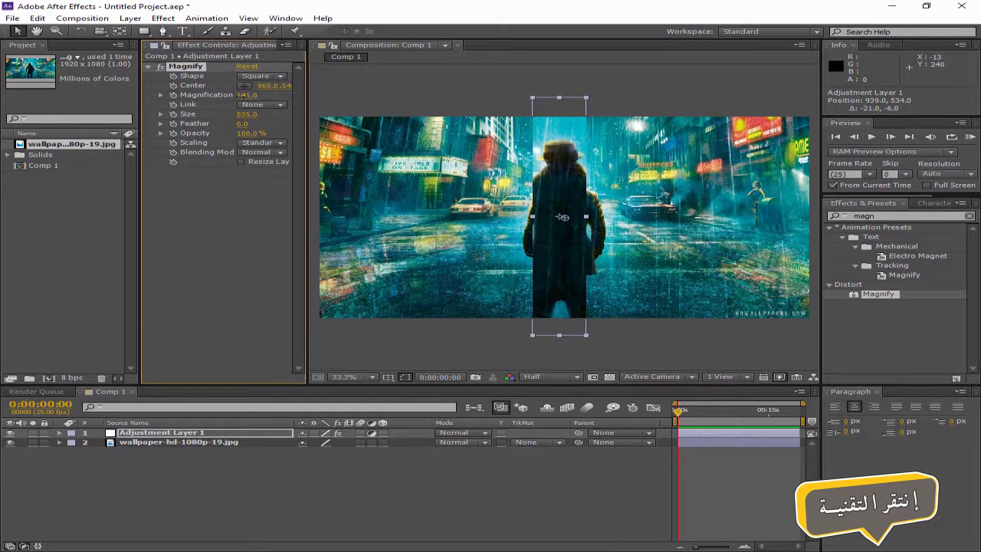
{"action": "left_click_drag", "start_coordinate": [247, 94], "coordinate": [242, 100]}
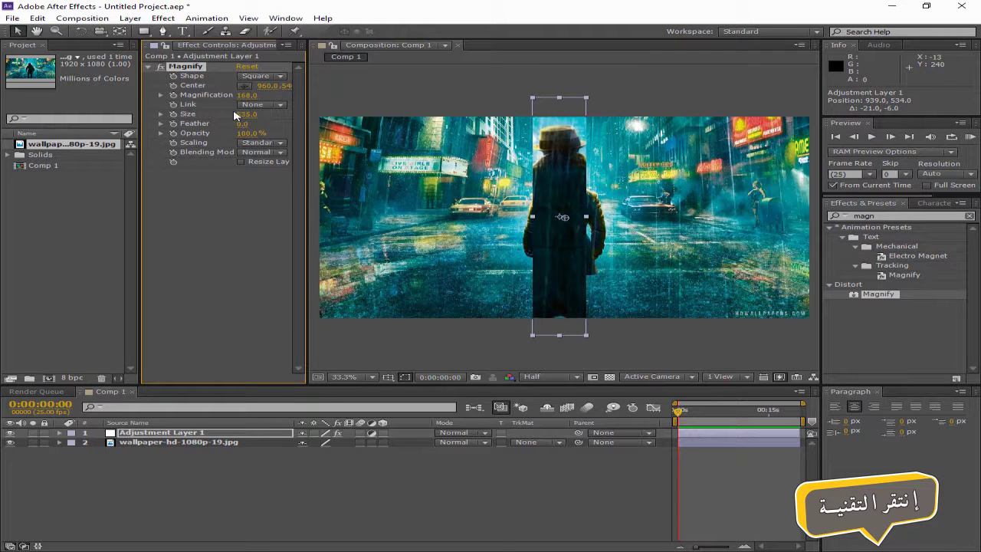
- Animate the adjustment layer's Position from about 1275, 540 at the start to about 588, 540 at 0:00:04:23
{"action": "left_click_drag", "start_coordinate": [311, 134], "coordinate": [235, 135]}
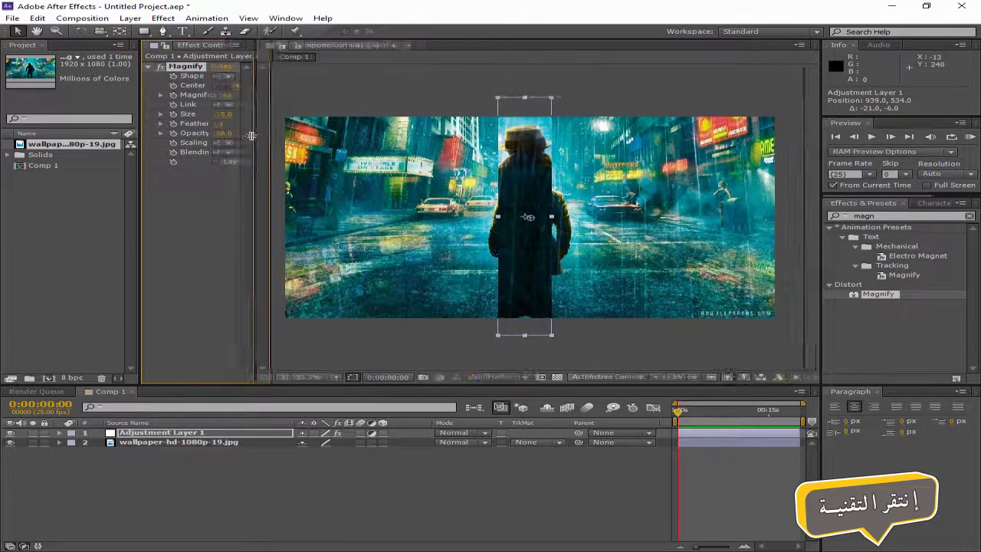
{"action": "left_click_drag", "start_coordinate": [539, 148], "coordinate": [612, 150]}
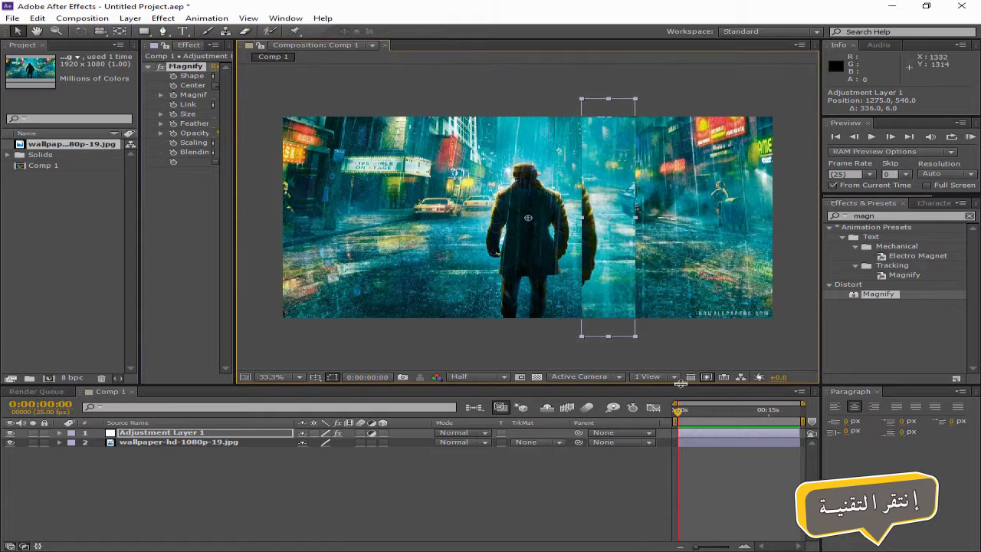
{"action": "left_click", "coordinate": [59, 433]}
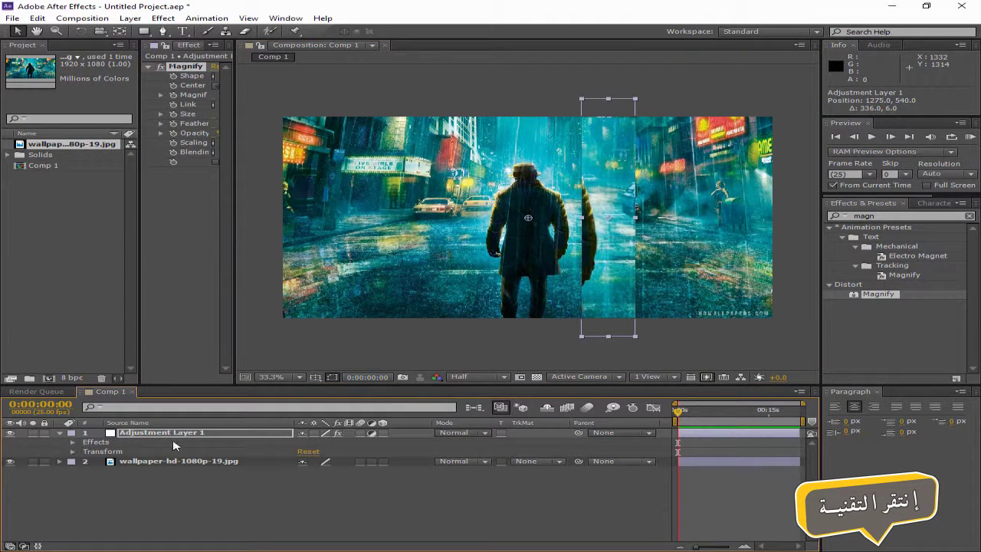
{"action": "key", "text": "p"}
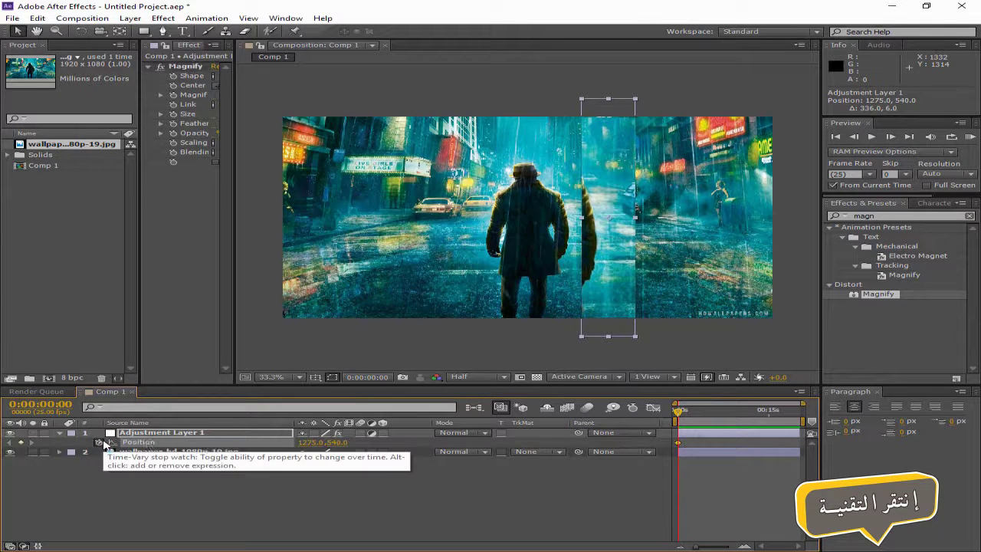
{"action": "left_click", "coordinate": [99, 442]}
{"action": "left_click_drag", "start_coordinate": [676, 415], "coordinate": [709, 414]}
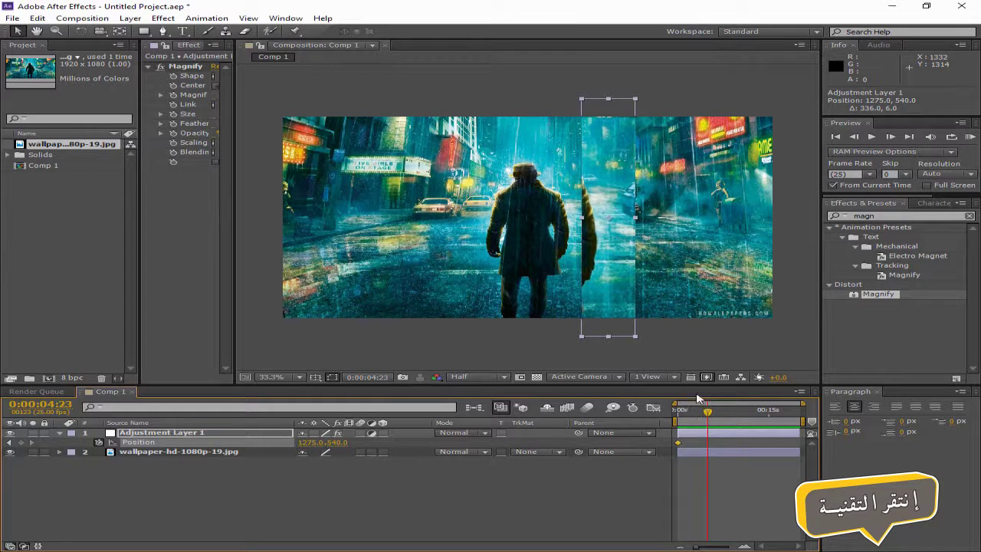
{"action": "left_click_drag", "start_coordinate": [611, 219], "coordinate": [430, 221]}
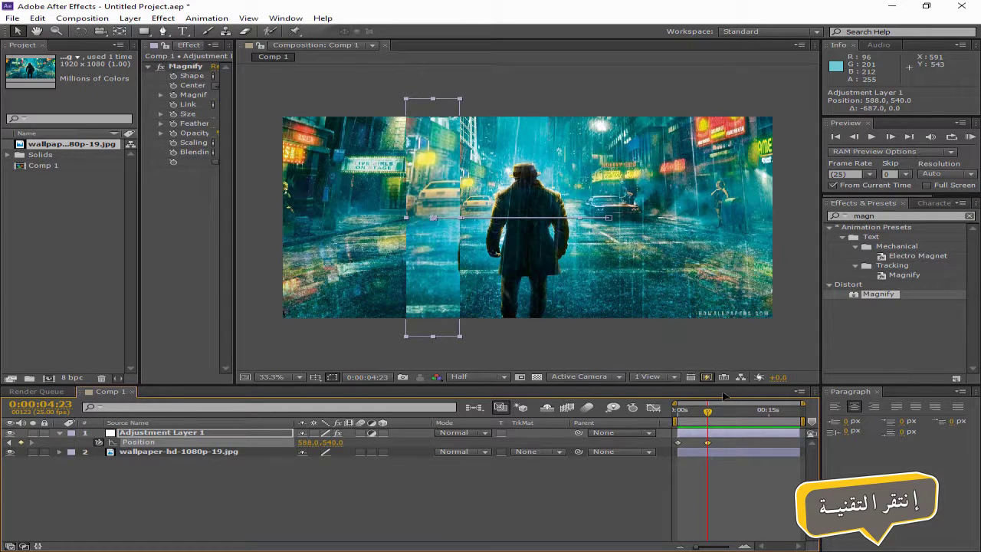
- Play a RAM preview of the magnified strip's movement from the start of the composition
{"action": "left_click_drag", "start_coordinate": [708, 412], "coordinate": [678, 411]}
{"action": "left_click", "coordinate": [969, 137]}
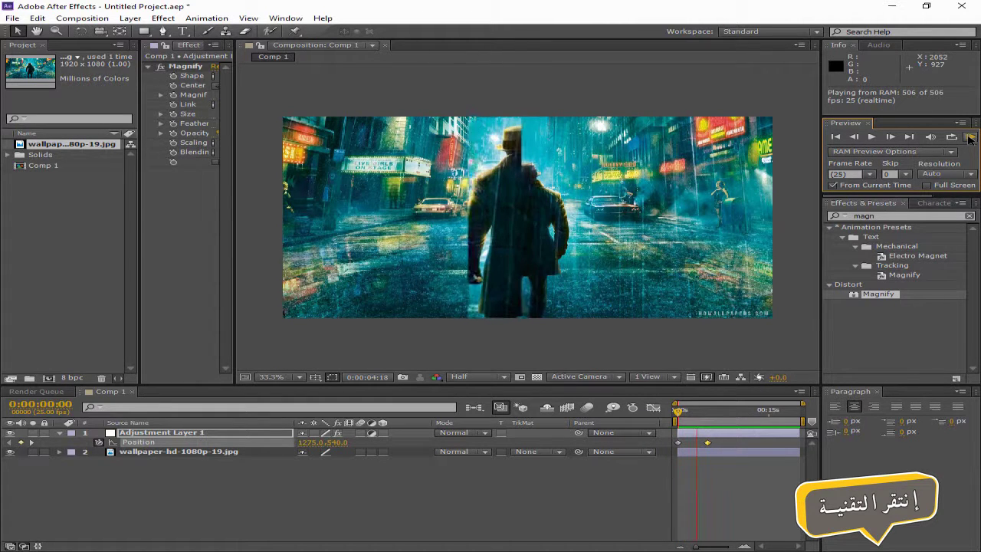
{"action": "left_click", "coordinate": [970, 136]}
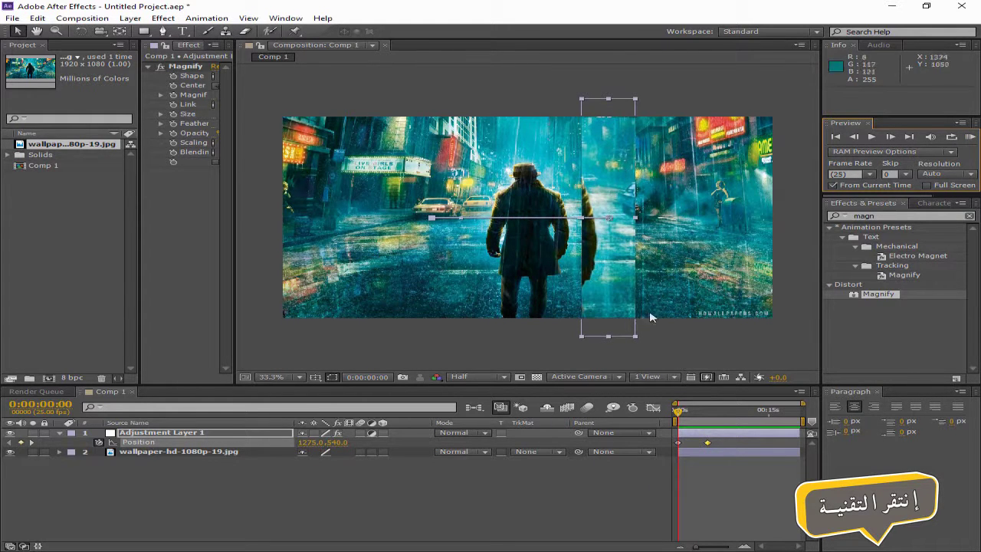
- Duplicate the animated adjustment layer and delete the surplus copy, keeping one duplicate above the original
{"action": "left_click", "coordinate": [153, 433]}
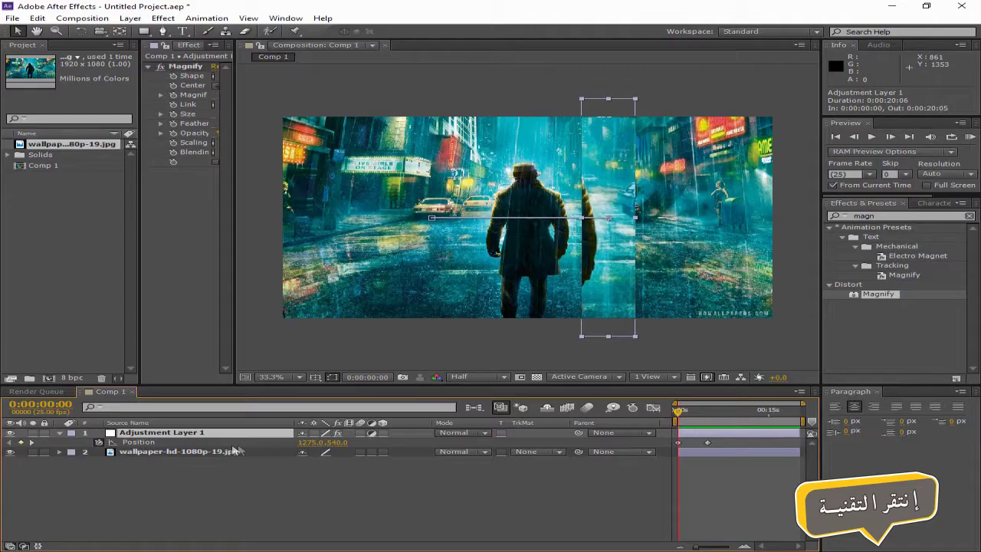
{"action": "key", "text": "ctrl+d"}
{"action": "key", "text": "ctrl+d"}
{"action": "left_click", "coordinate": [173, 443]}
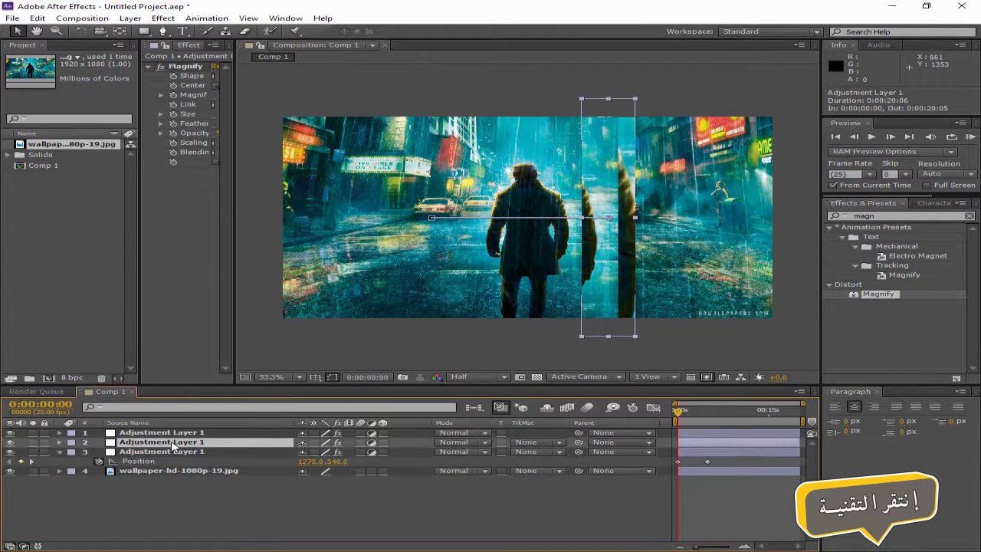
{"action": "key", "text": "Delete"}
{"action": "left_click", "coordinate": [186, 434]}
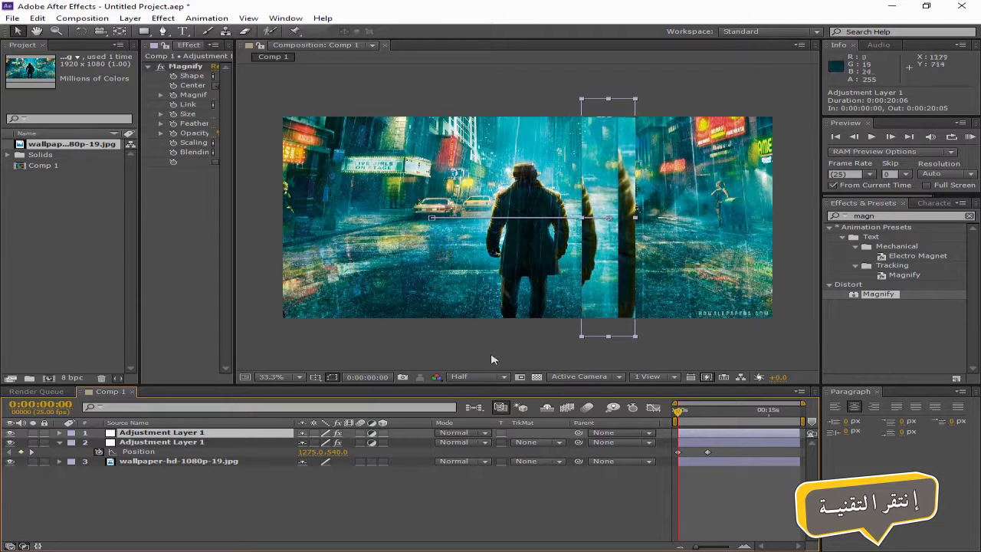
- Move the duplicate strip to about 1068, 543 and set its Magnify magnification to 135 and size to 544
{"action": "left_click", "coordinate": [59, 433]}
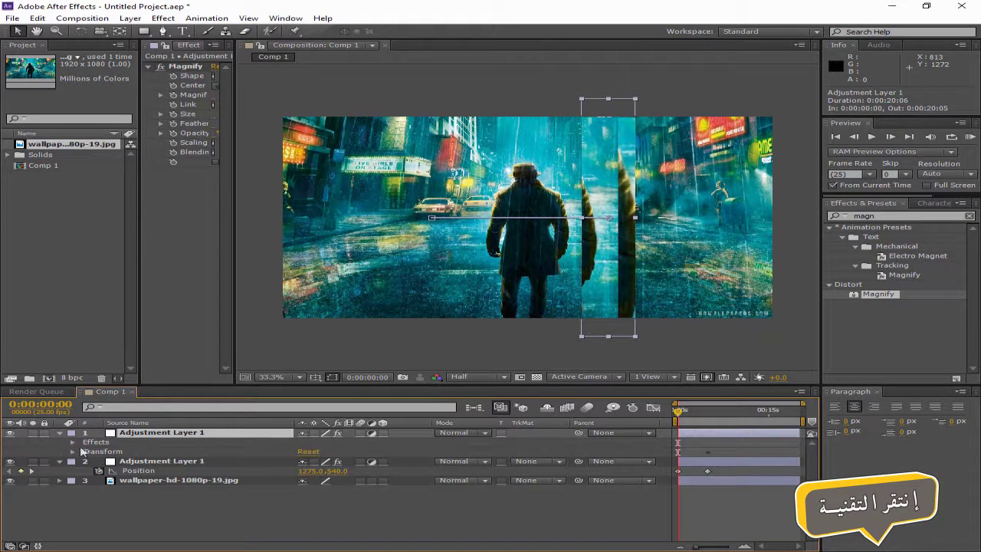
{"action": "left_click", "coordinate": [72, 442]}
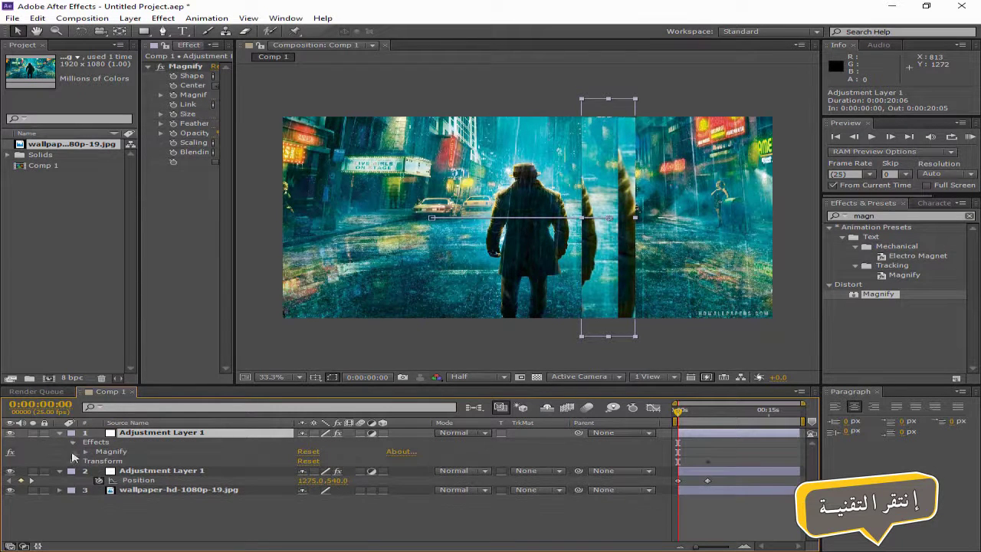
{"action": "left_click", "coordinate": [85, 451]}
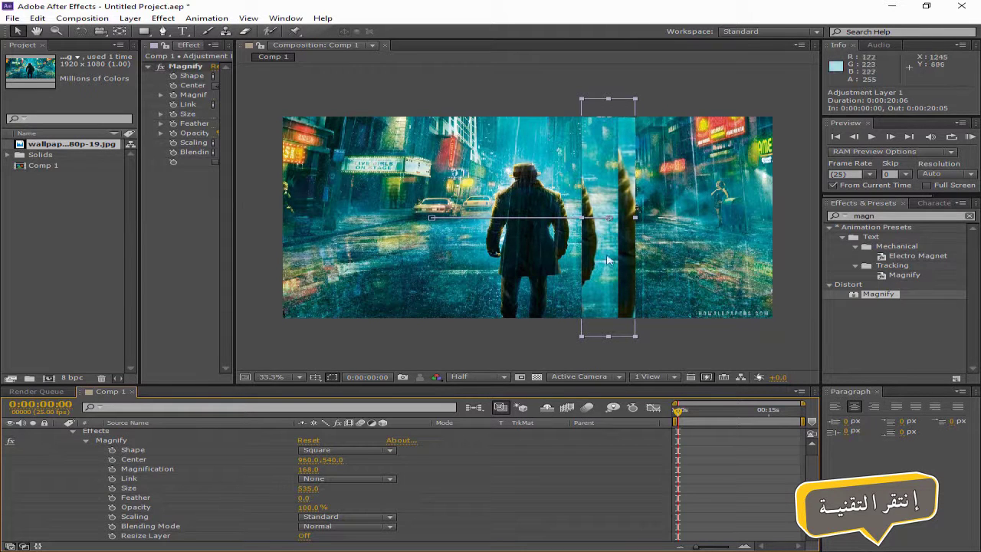
{"action": "left_click_drag", "start_coordinate": [593, 250], "coordinate": [540, 252]}
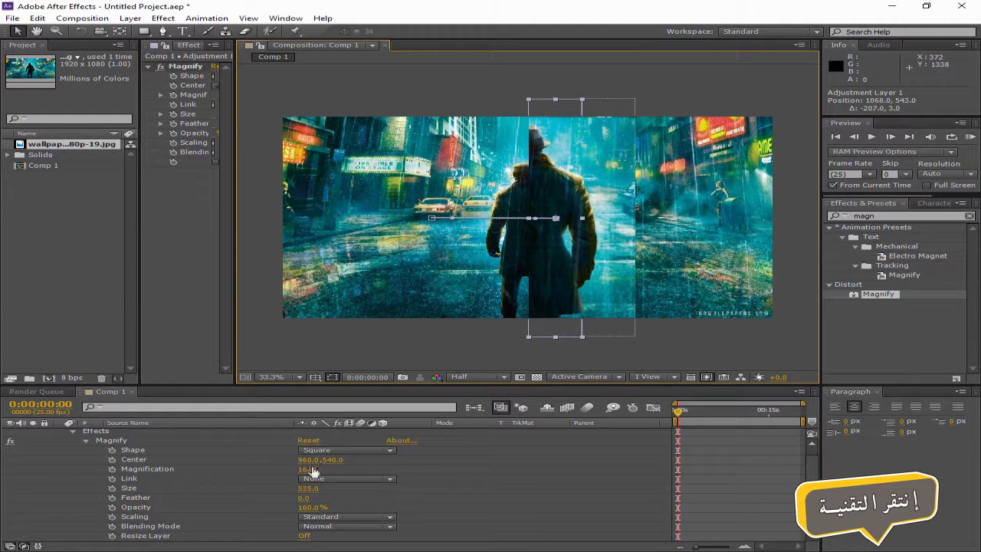
{"action": "mouse_move", "coordinate": [310, 471]}
{"action": "left_mouse_down"}
{"action": "mouse_move", "coordinate": [284, 468]}
{"action": "mouse_move", "coordinate": [302, 489]}
{"action": "mouse_move", "coordinate": [317, 488]}
{"action": "left_mouse_up"}
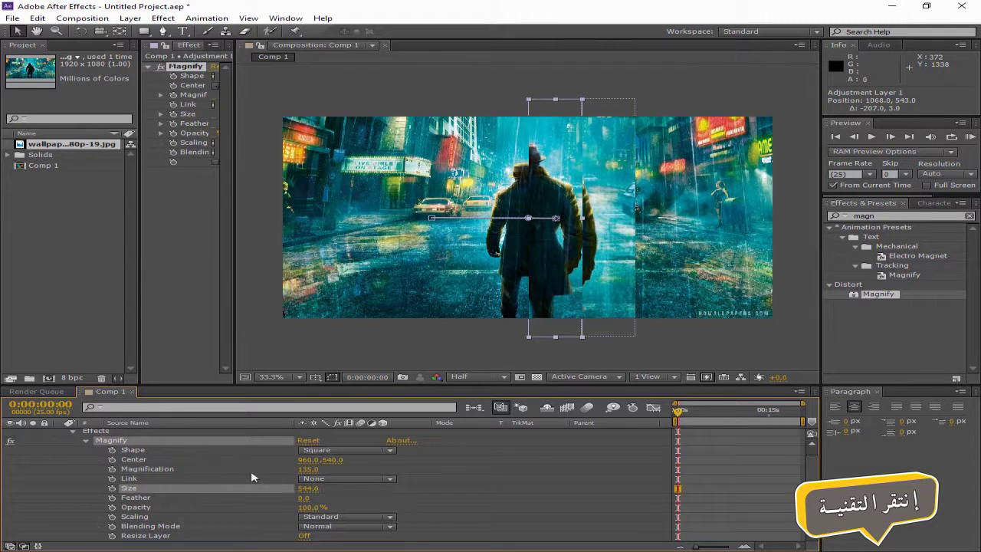
{"action": "left_click", "coordinate": [73, 432]}
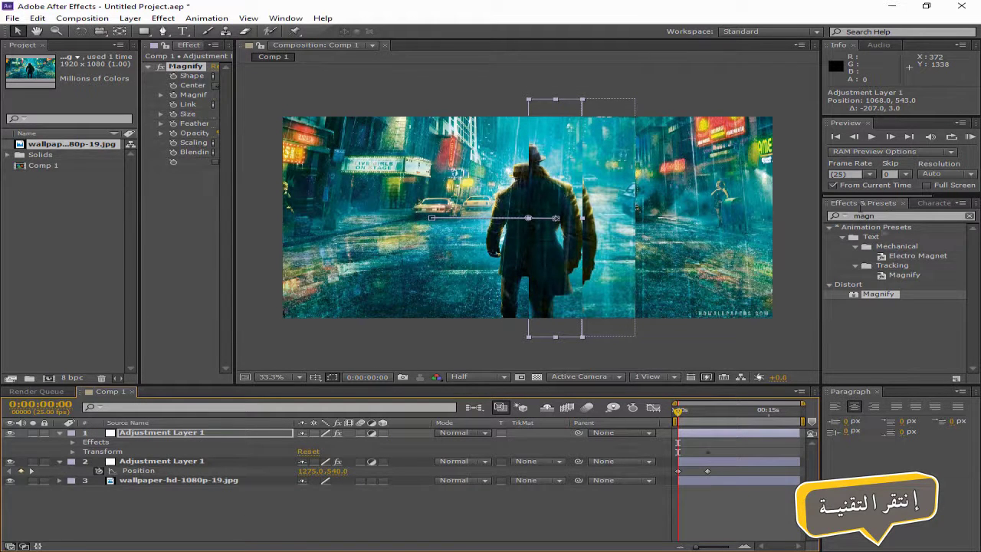
- Preview the two moving strips and delete the Magnify effect from the duplicate adjustment layer
{"action": "left_click", "coordinate": [970, 137]}
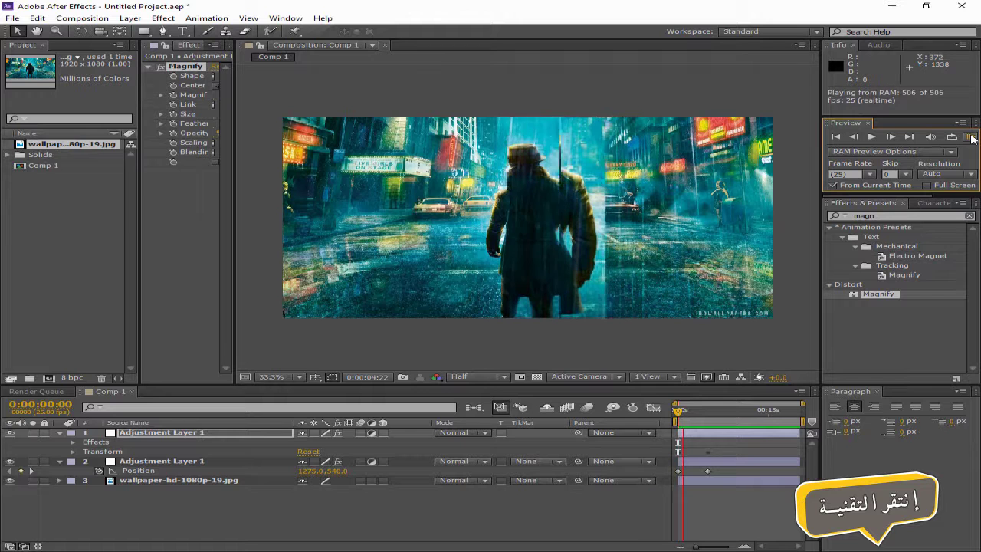
{"action": "left_click", "coordinate": [969, 137]}
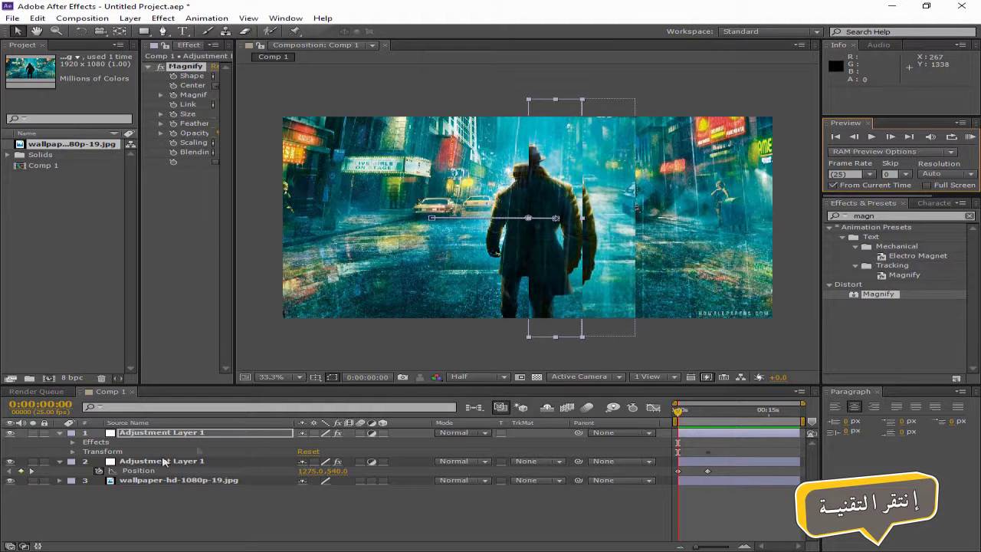
{"action": "key", "text": "Delete"}
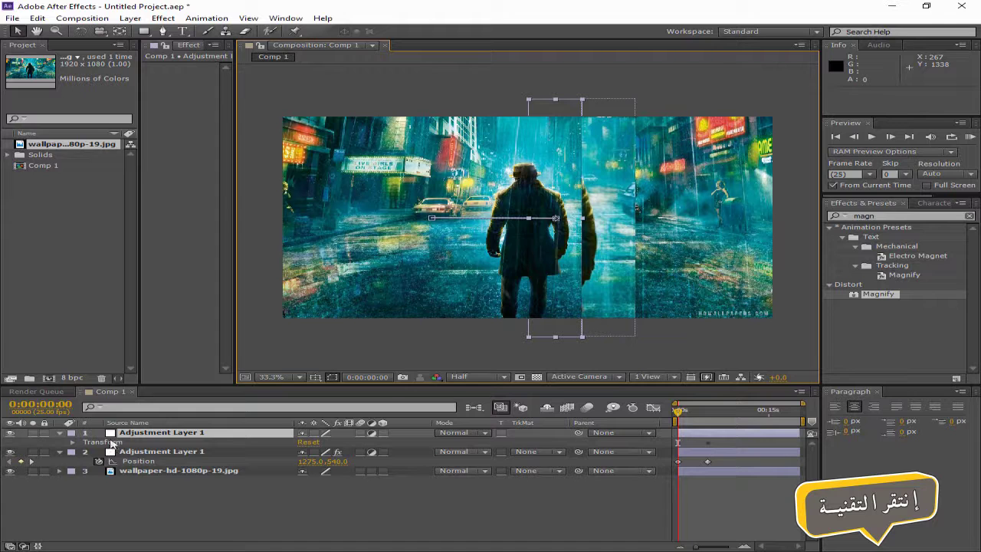
- Delete the upper adjustment layer that has no effect and select the remaining magnified adjustment layer
{"action": "left_click", "coordinate": [151, 433]}
{"action": "key", "text": "Delete"}
{"action": "left_click", "coordinate": [146, 434]}
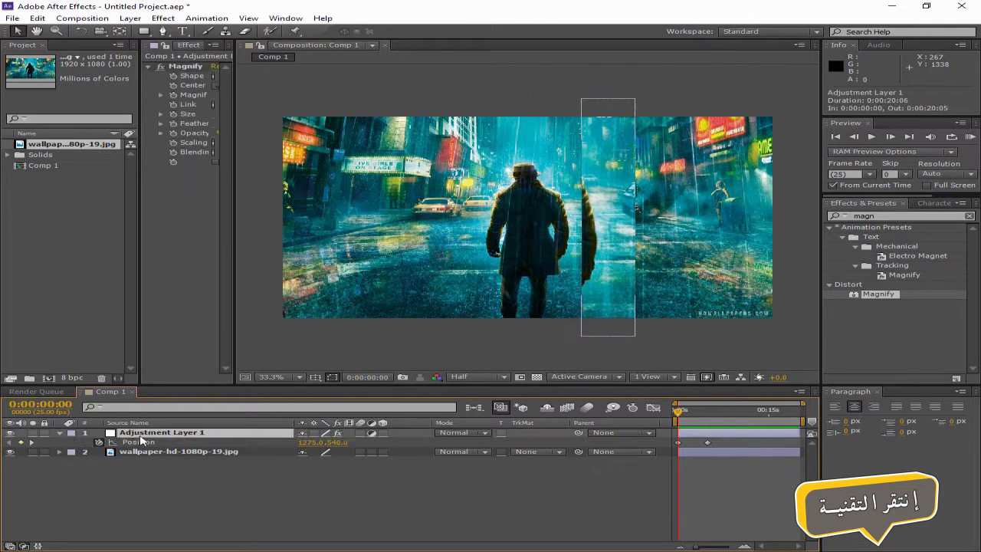
- Set the magnified adjustment layer's rotation to 14° and play a RAM preview of the tilted strip's movement
{"action": "left_click", "coordinate": [60, 434]}
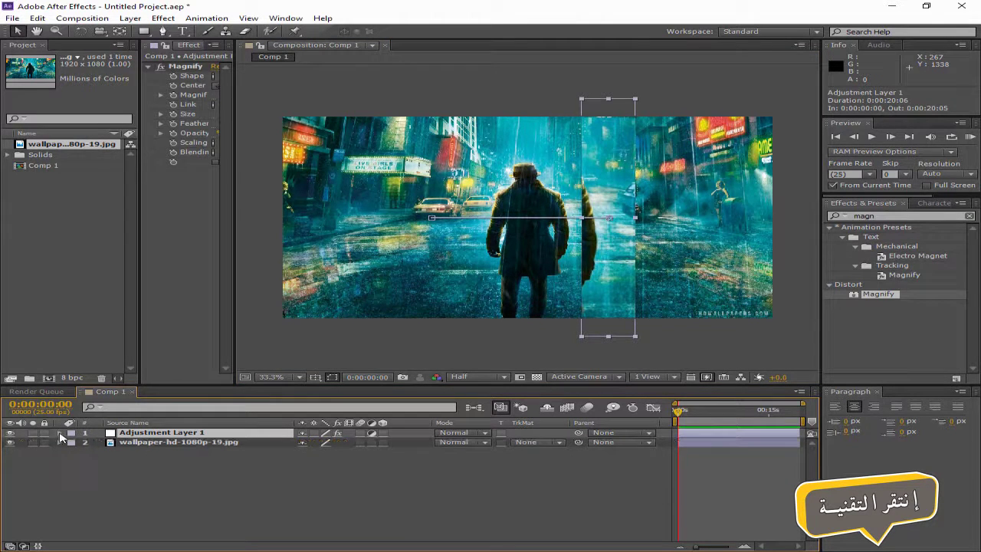
{"action": "left_click", "coordinate": [60, 434]}
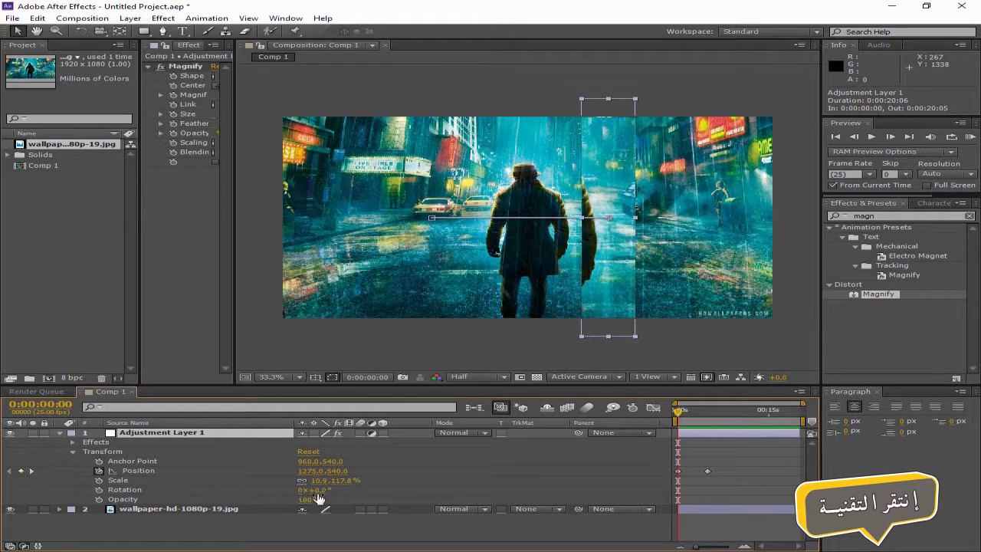
{"action": "left_click_drag", "start_coordinate": [320, 489], "coordinate": [324, 490]}
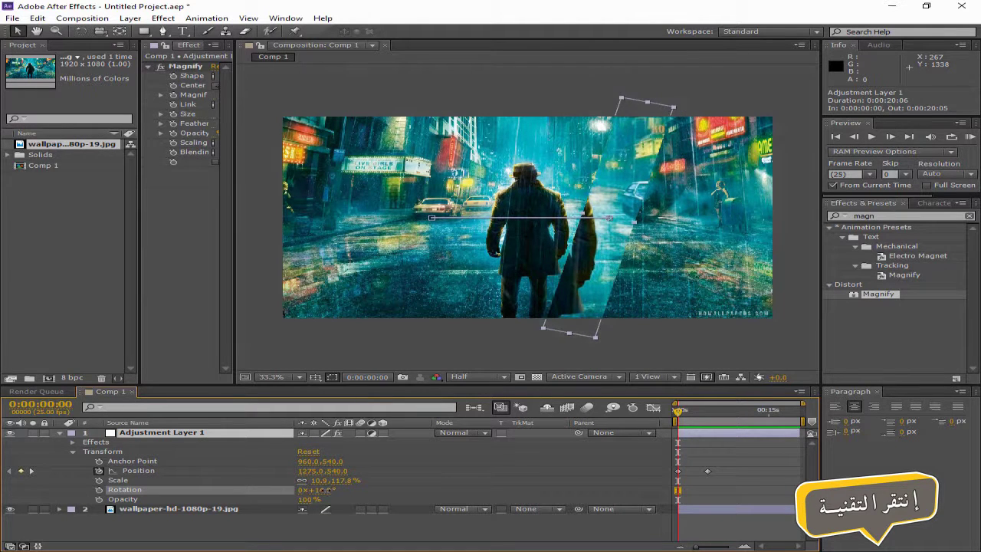
{"action": "left_click", "coordinate": [971, 136]}
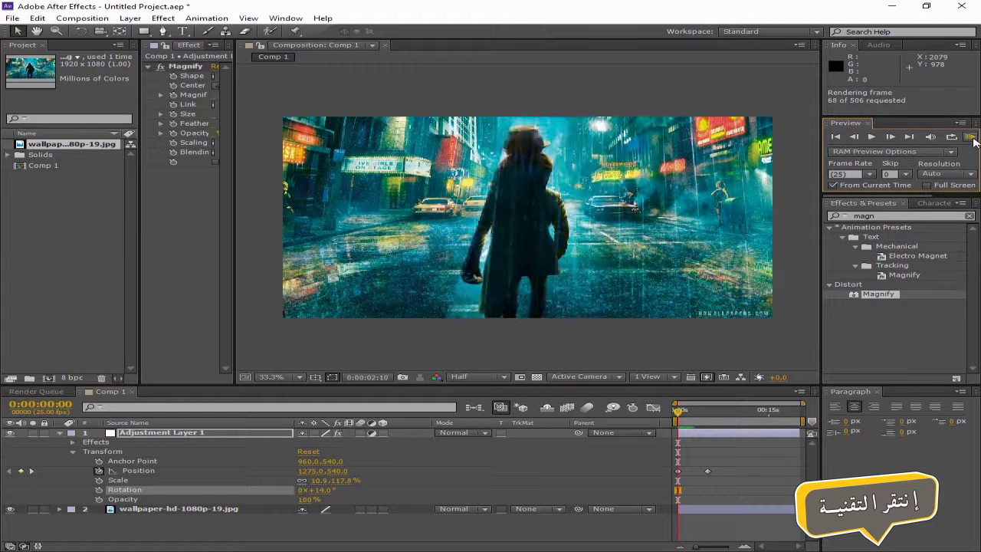
{"action": "left_click", "coordinate": [879, 139]}
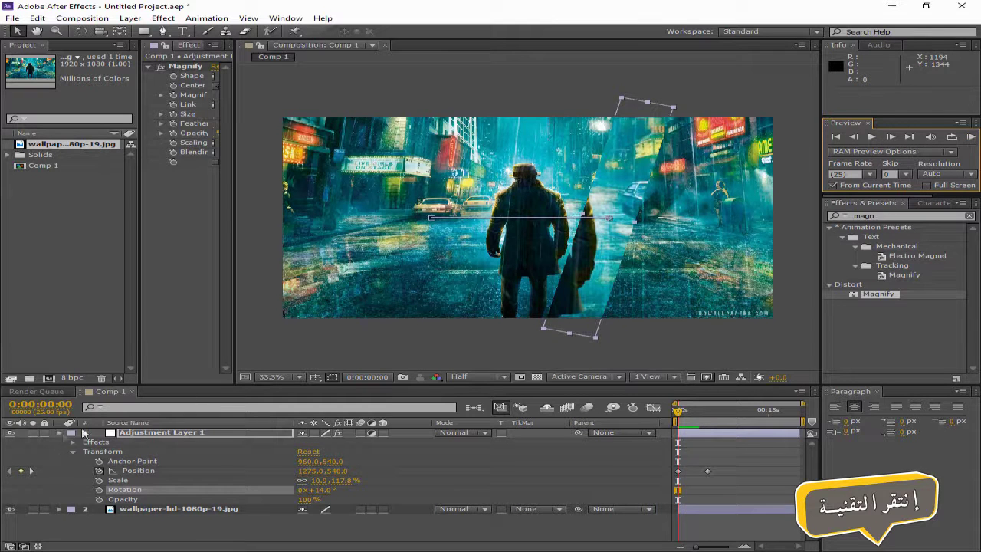
- Copy and paste the tilted adjustment layer, then move the copy beside the original strip to about 1071, 495
{"action": "left_click", "coordinate": [61, 433]}
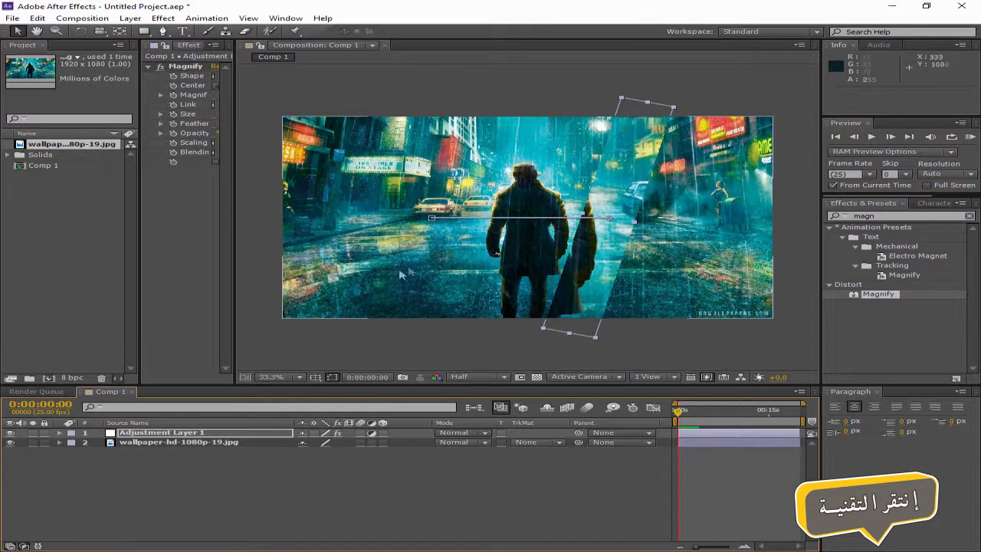
{"action": "right_click", "coordinate": [165, 443]}
{"action": "left_click", "coordinate": [128, 519]}
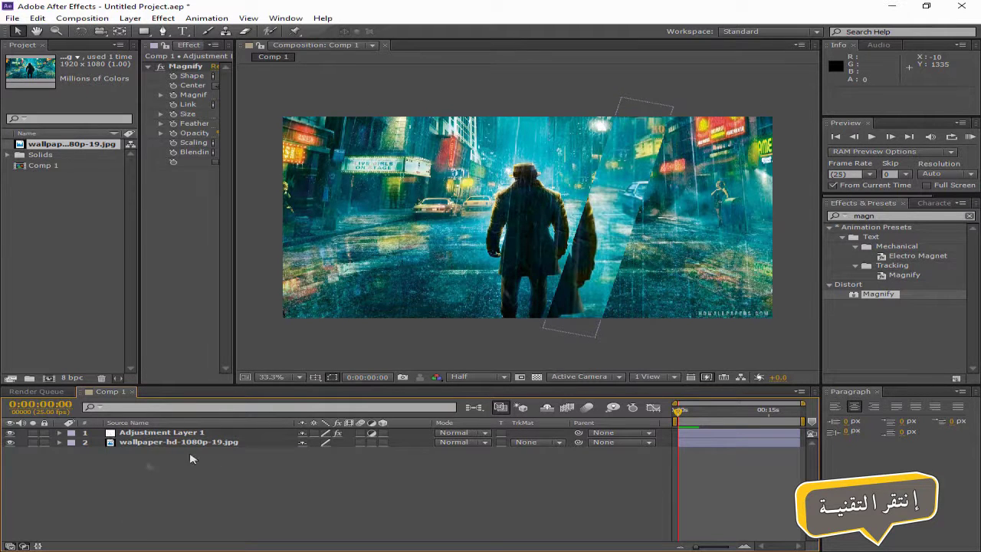
{"action": "left_click", "coordinate": [161, 434]}
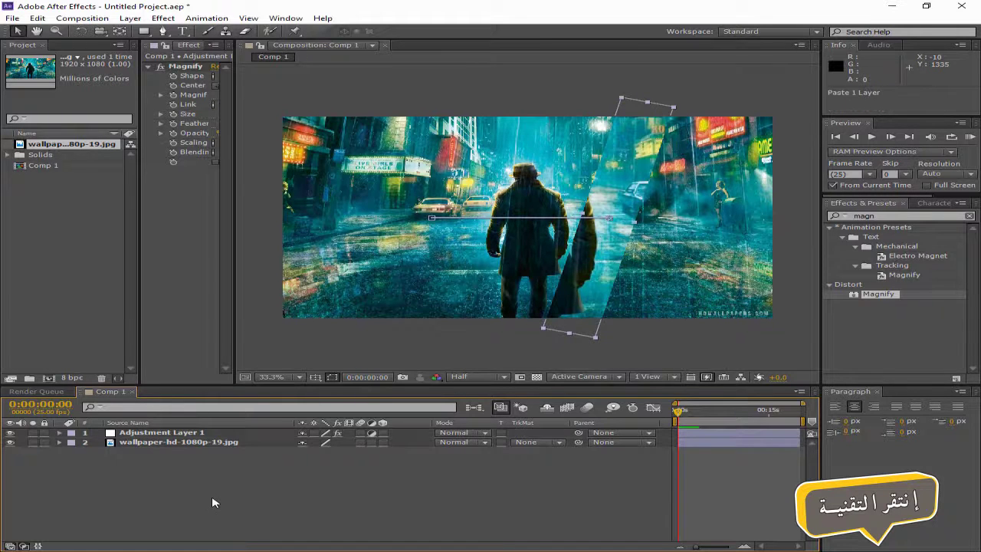
{"action": "key", "text": "ctrl+v"}
{"action": "left_click_drag", "start_coordinate": [611, 188], "coordinate": [559, 177]}
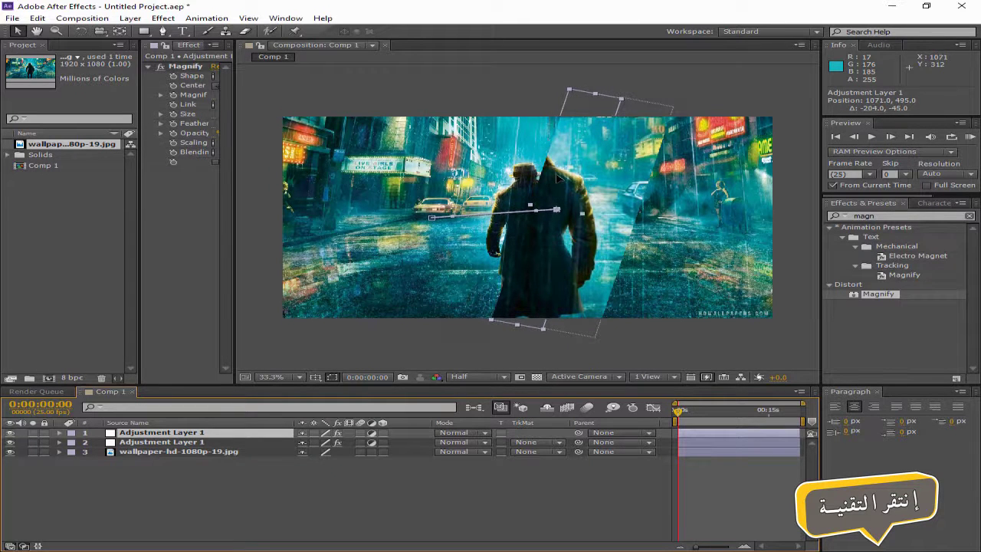
- Shift the copied strip to about 1047, 495, leaving a narrow gap between the strips, and run a RAM preview
{"action": "left_click", "coordinate": [60, 433]}
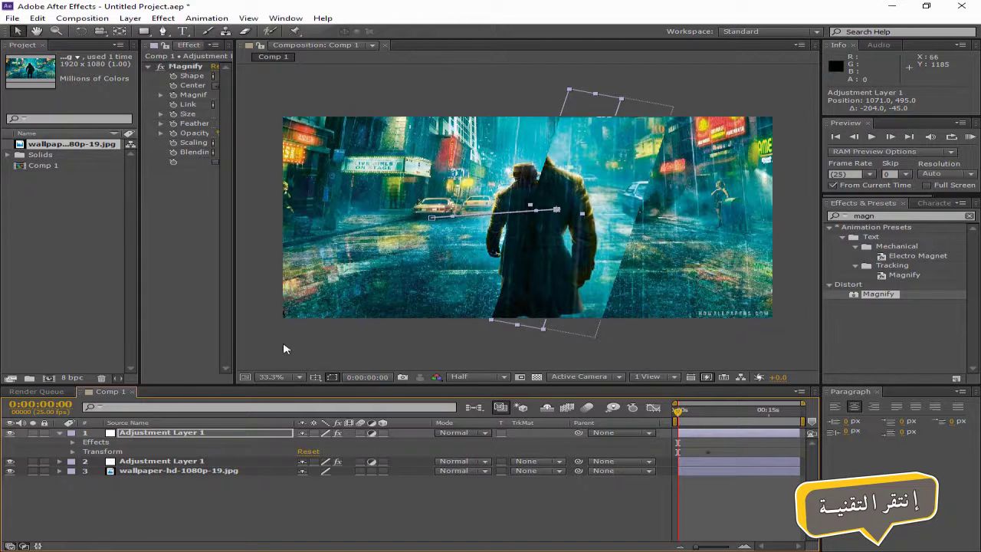
{"action": "left_click_drag", "start_coordinate": [571, 159], "coordinate": [565, 158]}
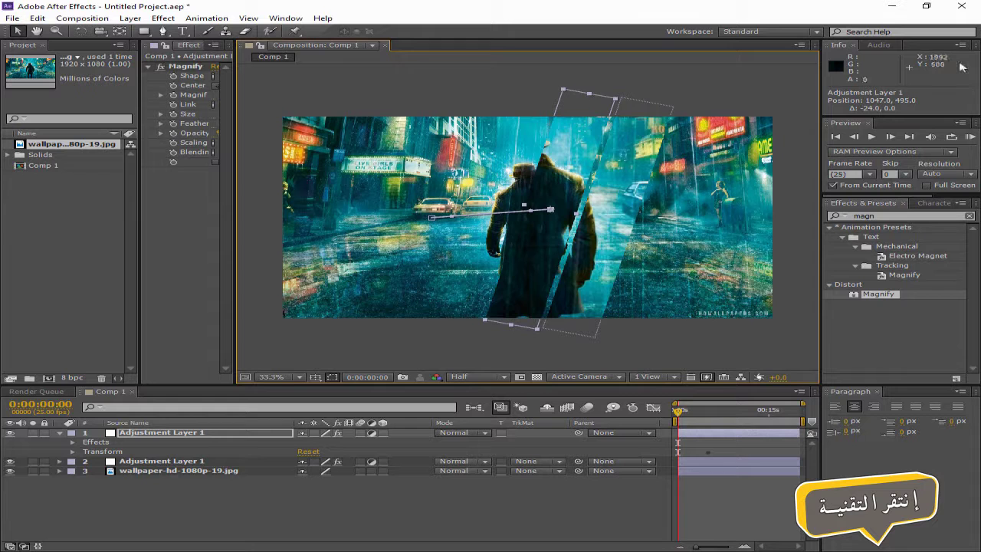
{"action": "left_click", "coordinate": [968, 136]}
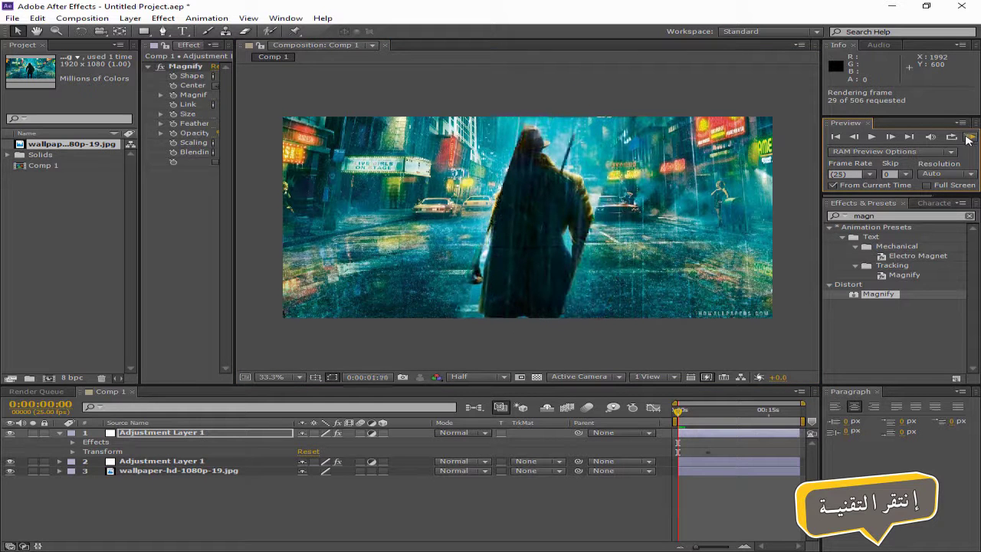